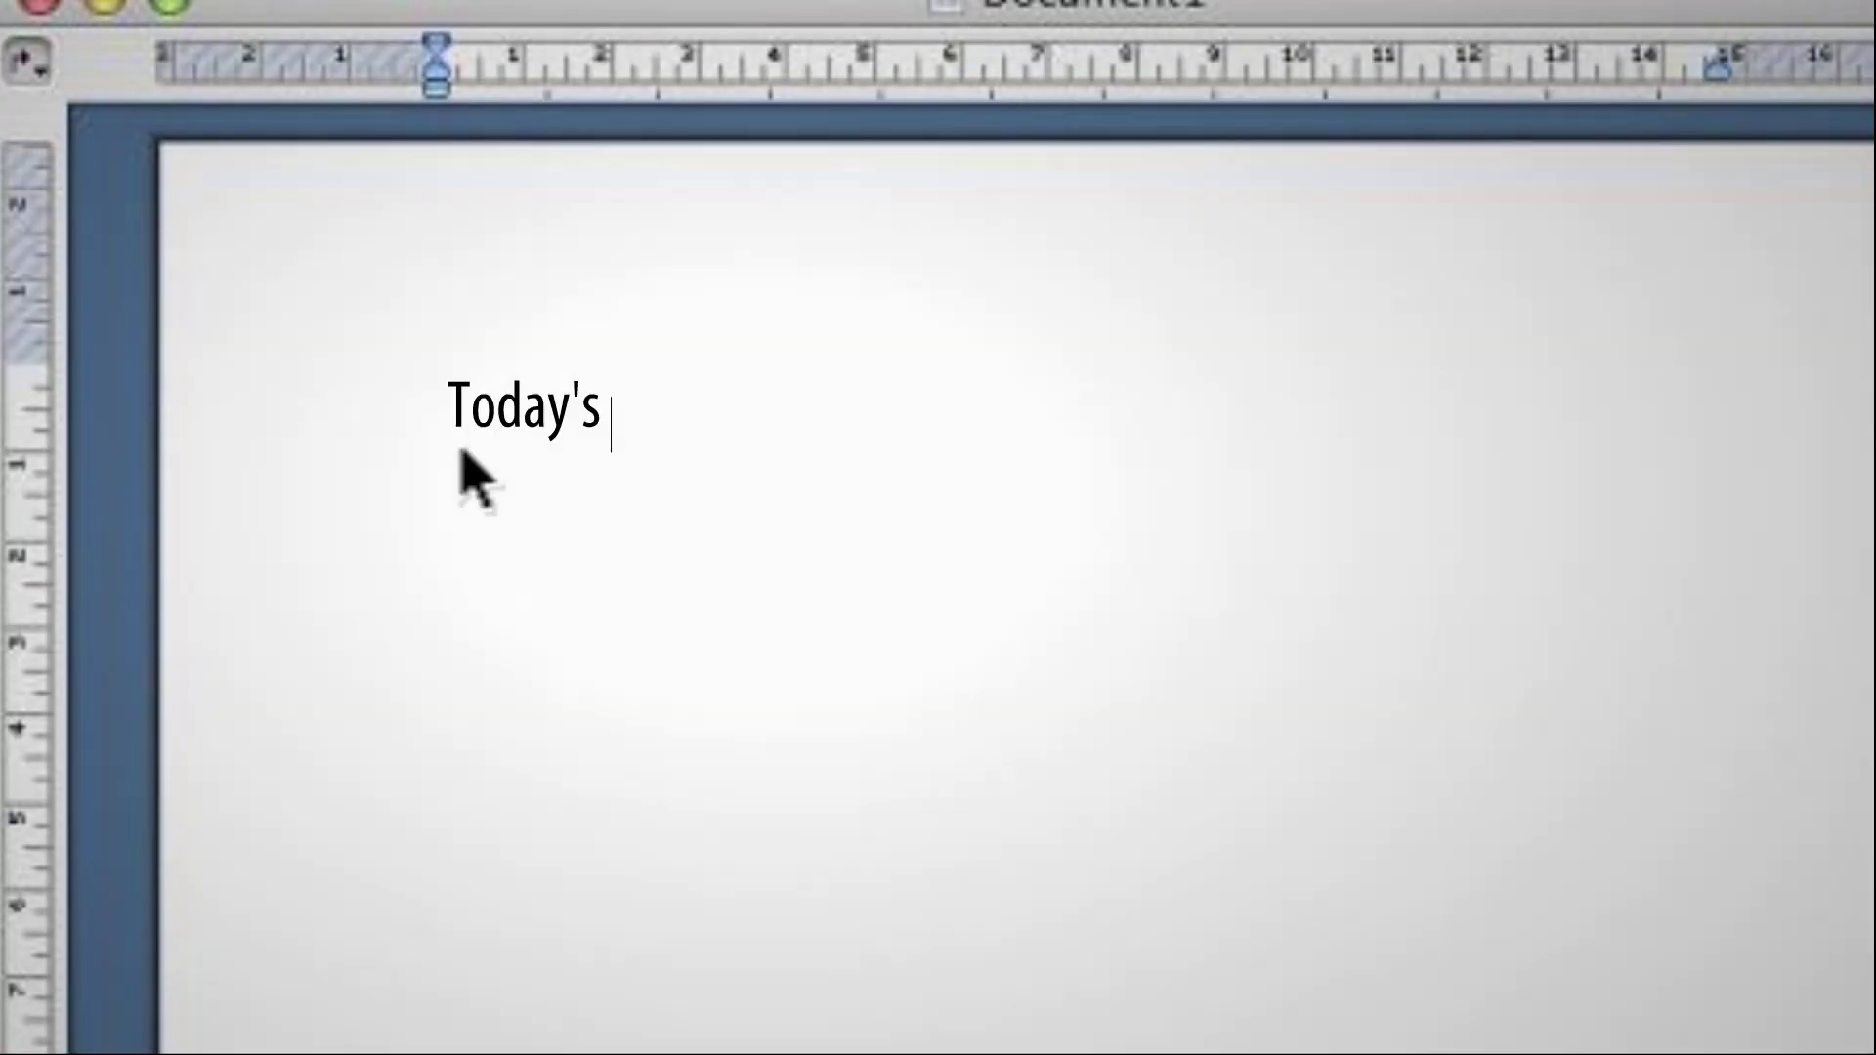
pyautogui.write('Jo')
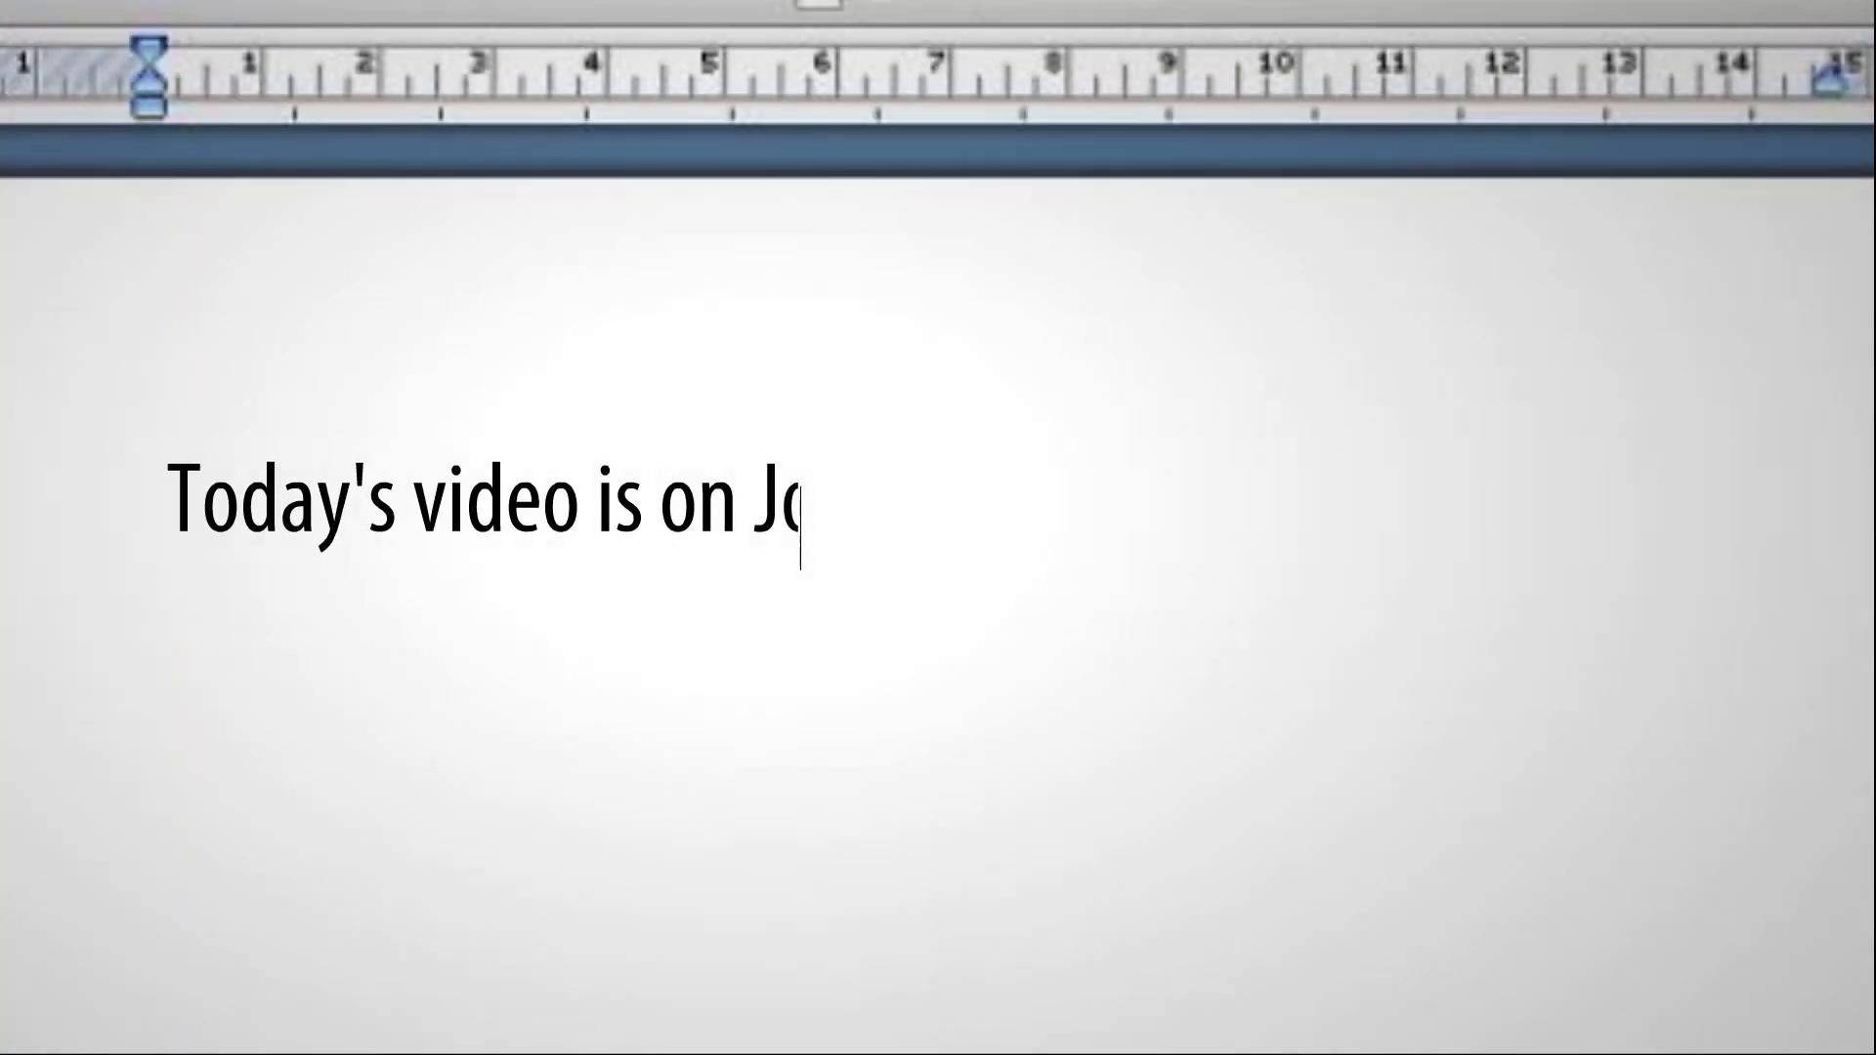
pyautogui.write('tNot for IOS!!!!!')
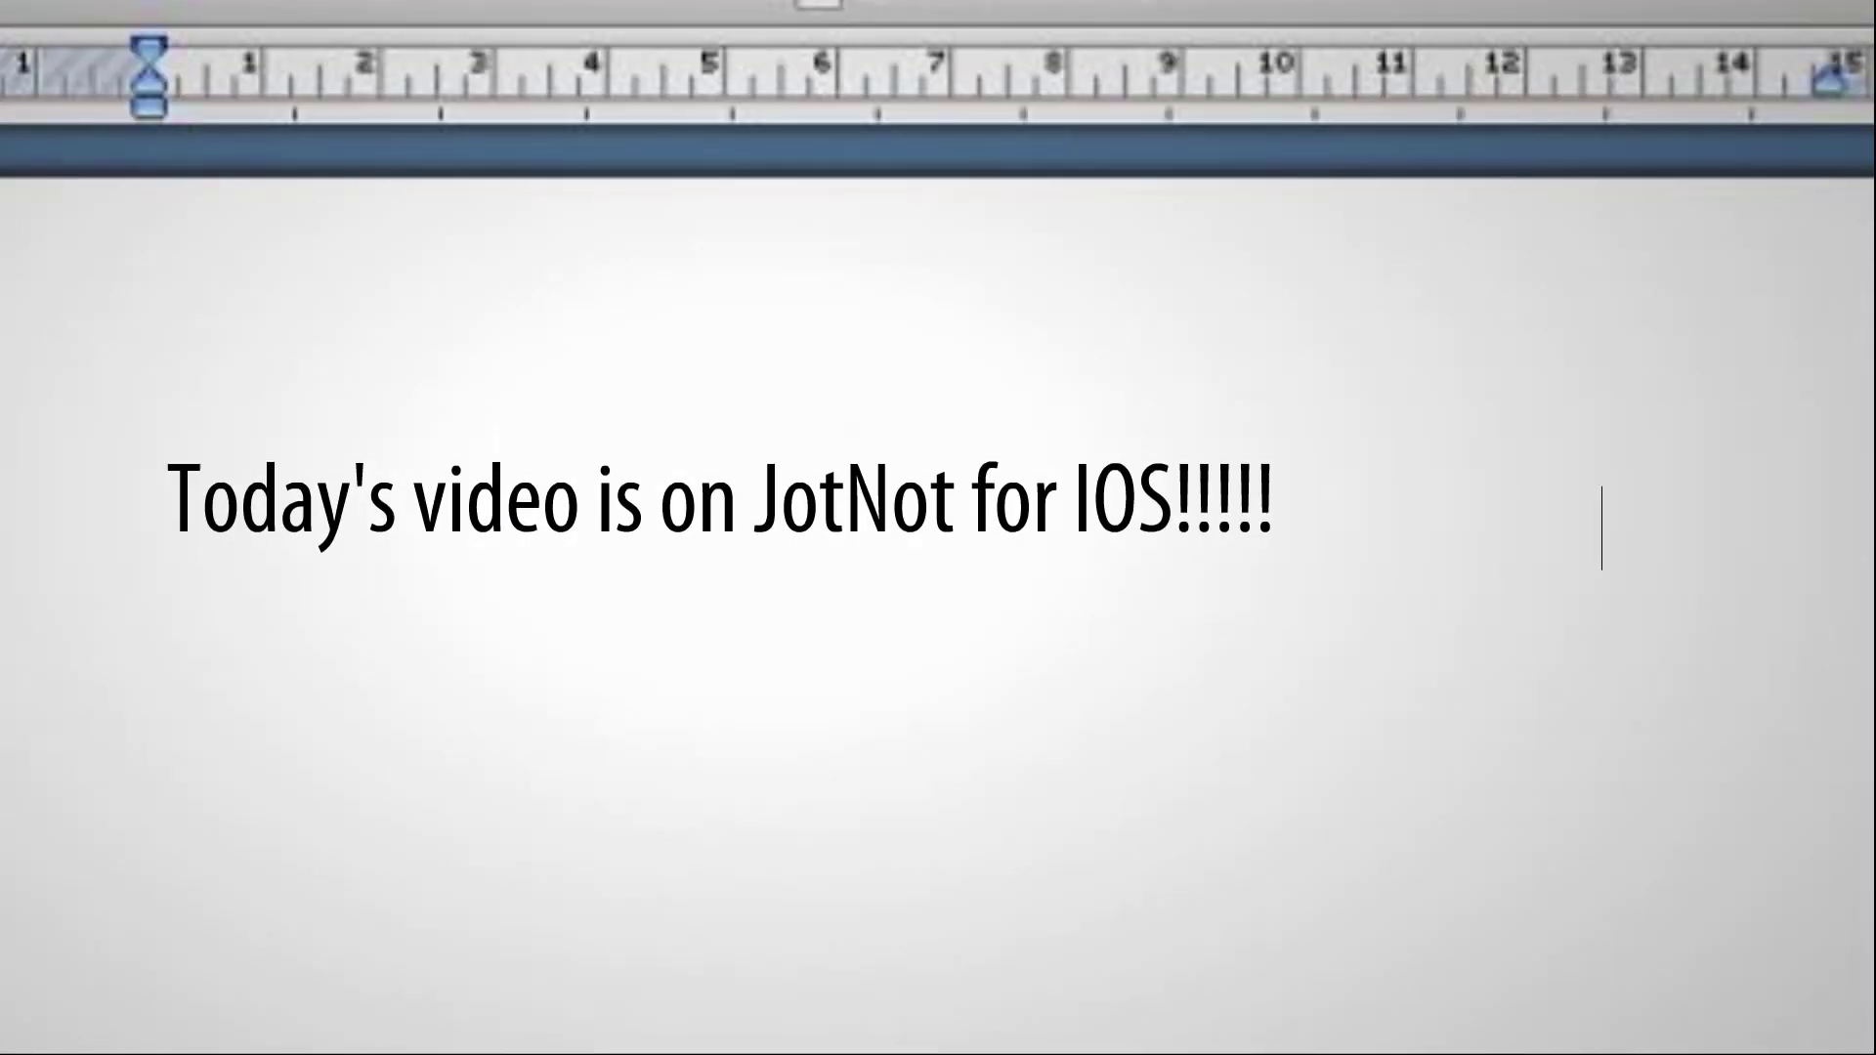